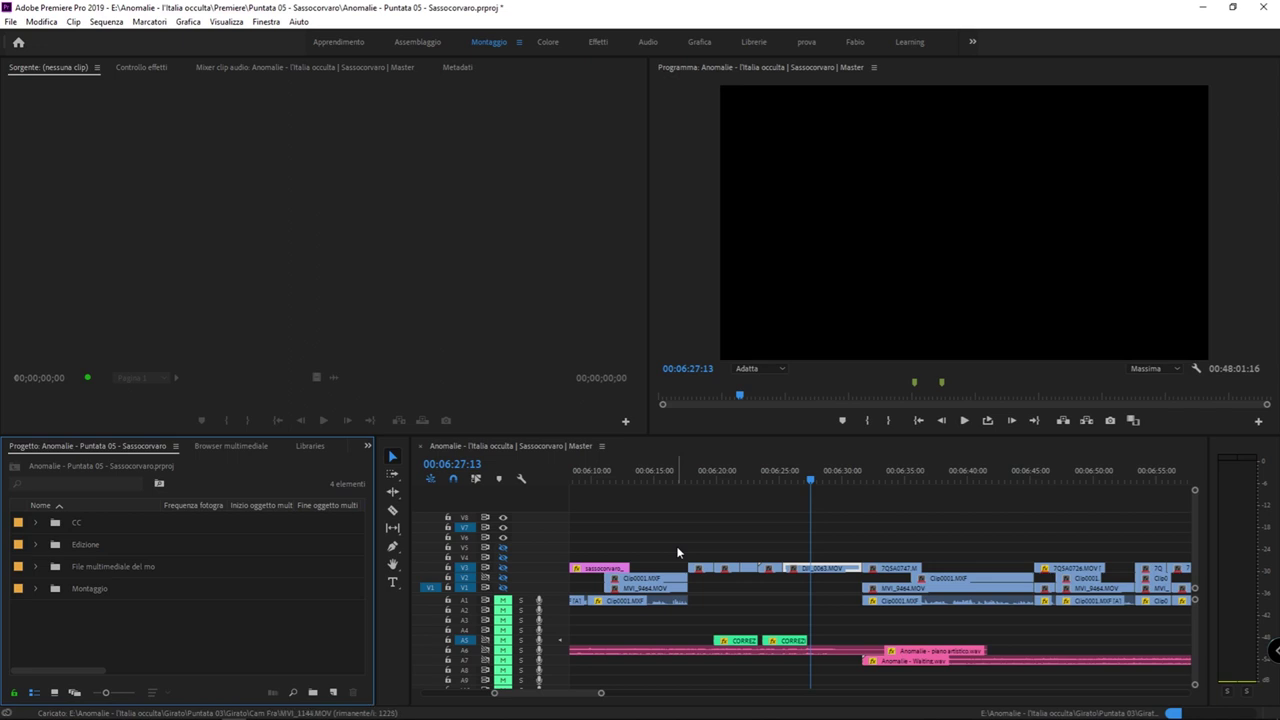
With the whole sequence in view, move the playhead from about 6:27 to 00:25:47:10.
left_click(701, 531)
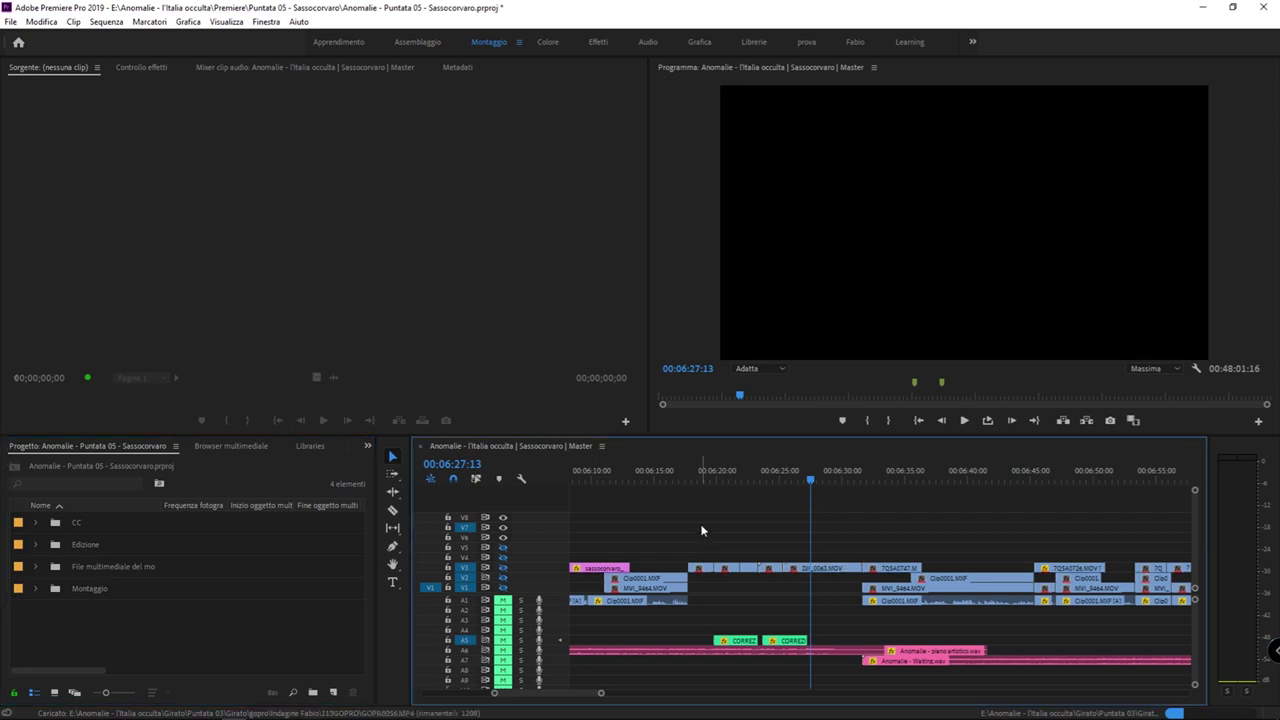
key("grave")
key("backslash")
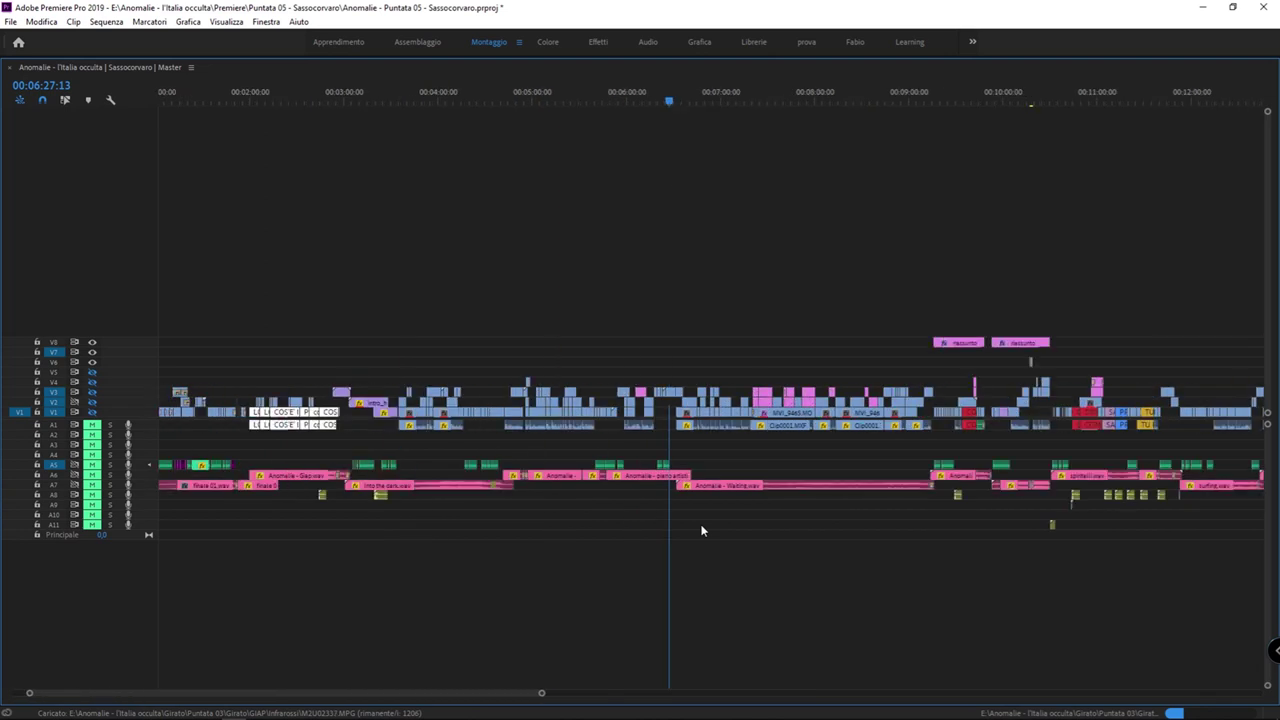
key("minus")
key("minus")
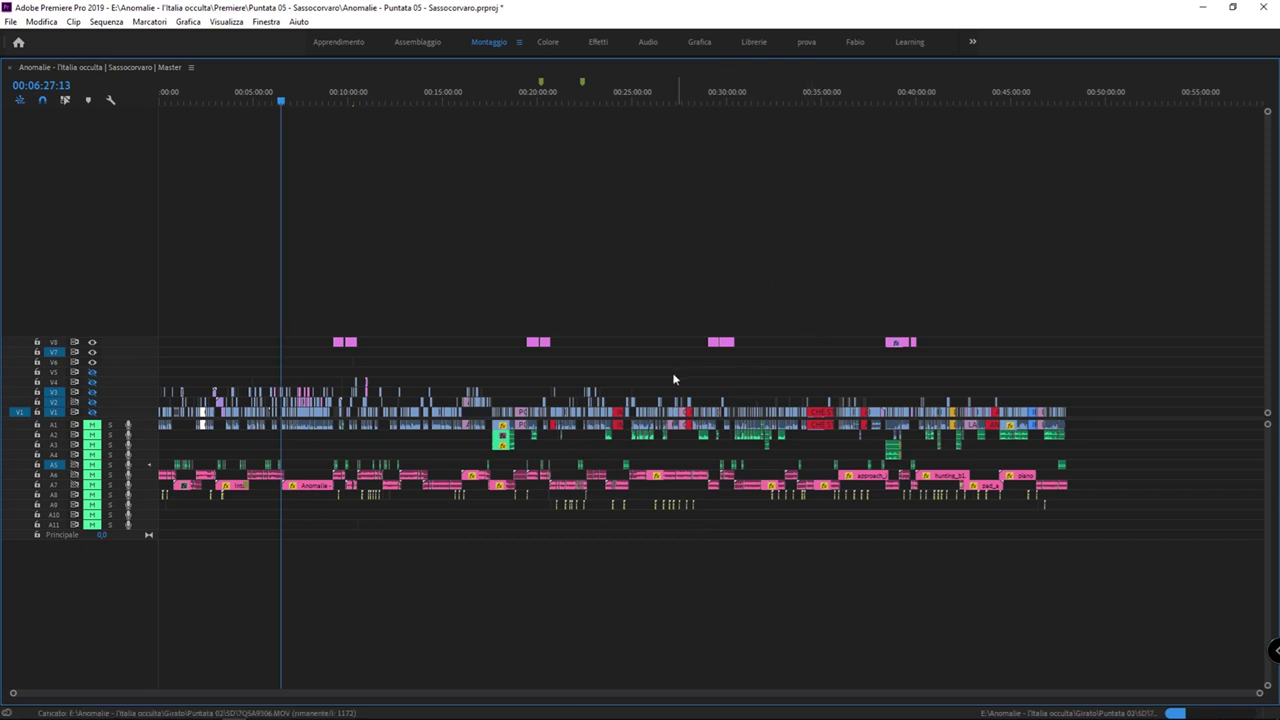
left_click_drag(494, 94, 647, 222)
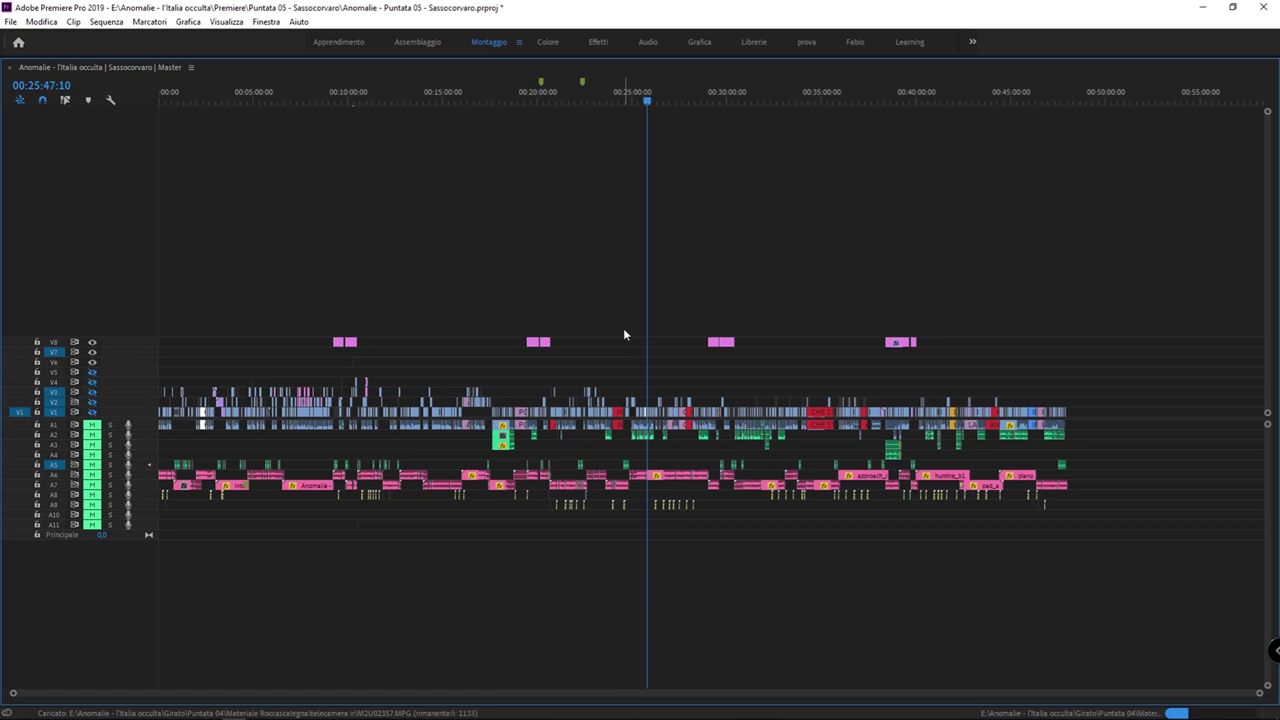
key("grave")
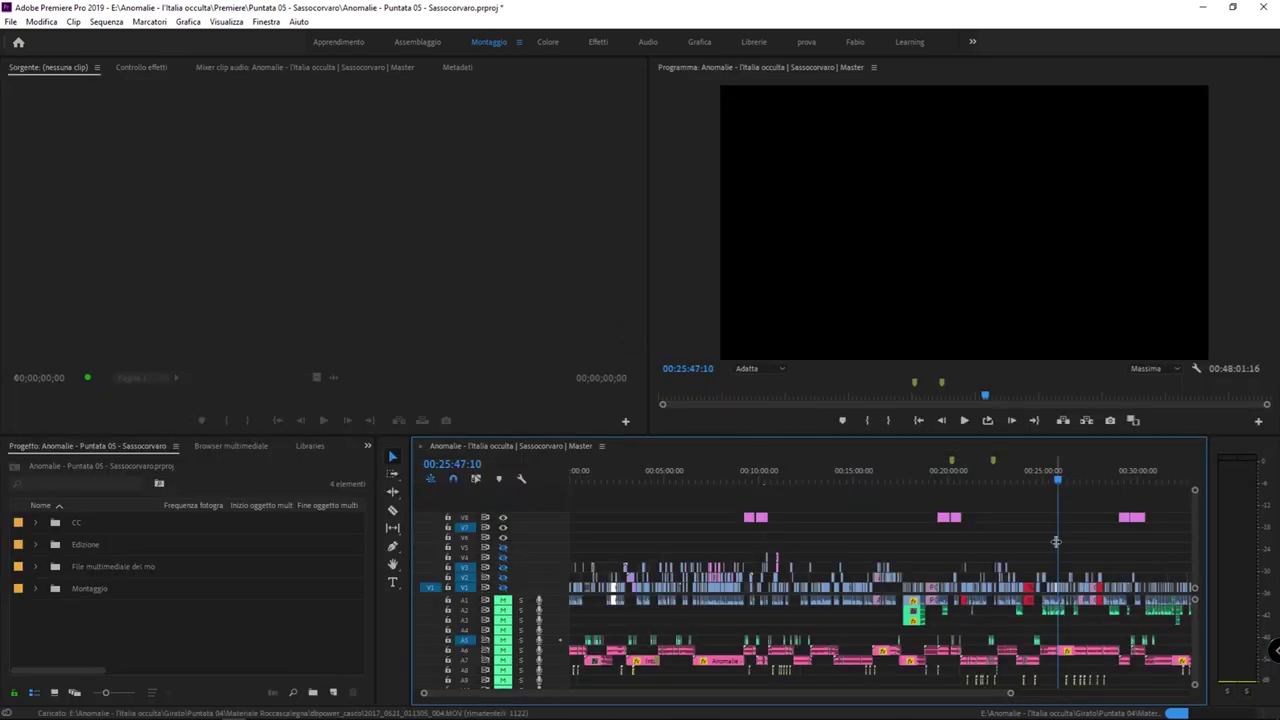
Zoom in and park the playhead at 00:25:44:22 over the Clip0030.MXF clip on V1.
key("equal")
key("equal")
key("equal")
key("equal")
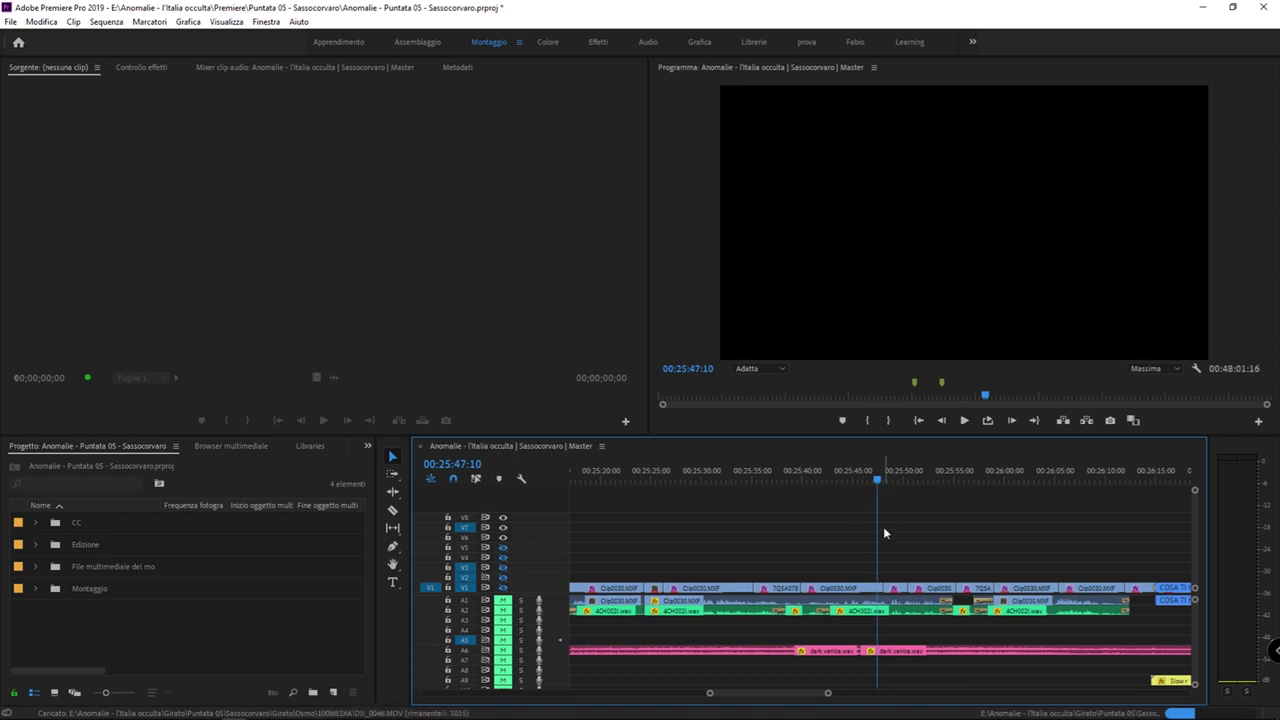
left_click_drag(877, 464, 853, 462)
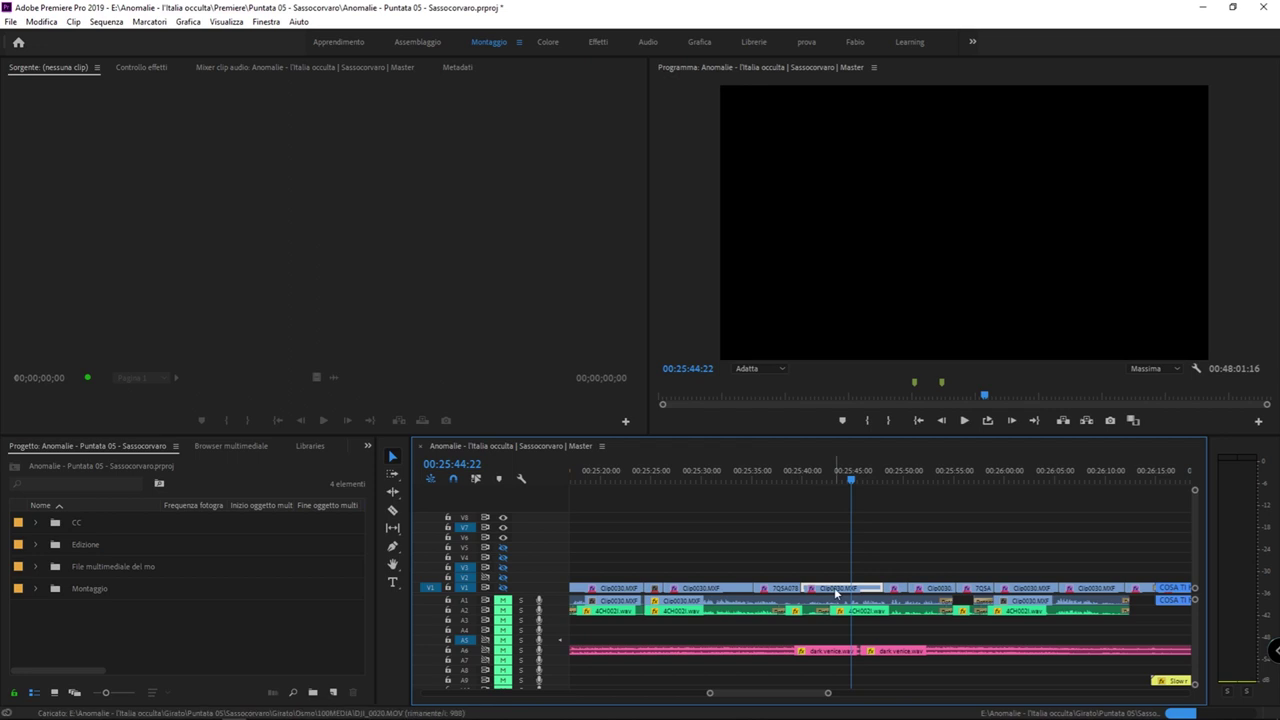
Use Rivela nel progetto on the V1 clip to locate Clip0030.MXF, then maximize the Project panel.
right_click(834, 588)
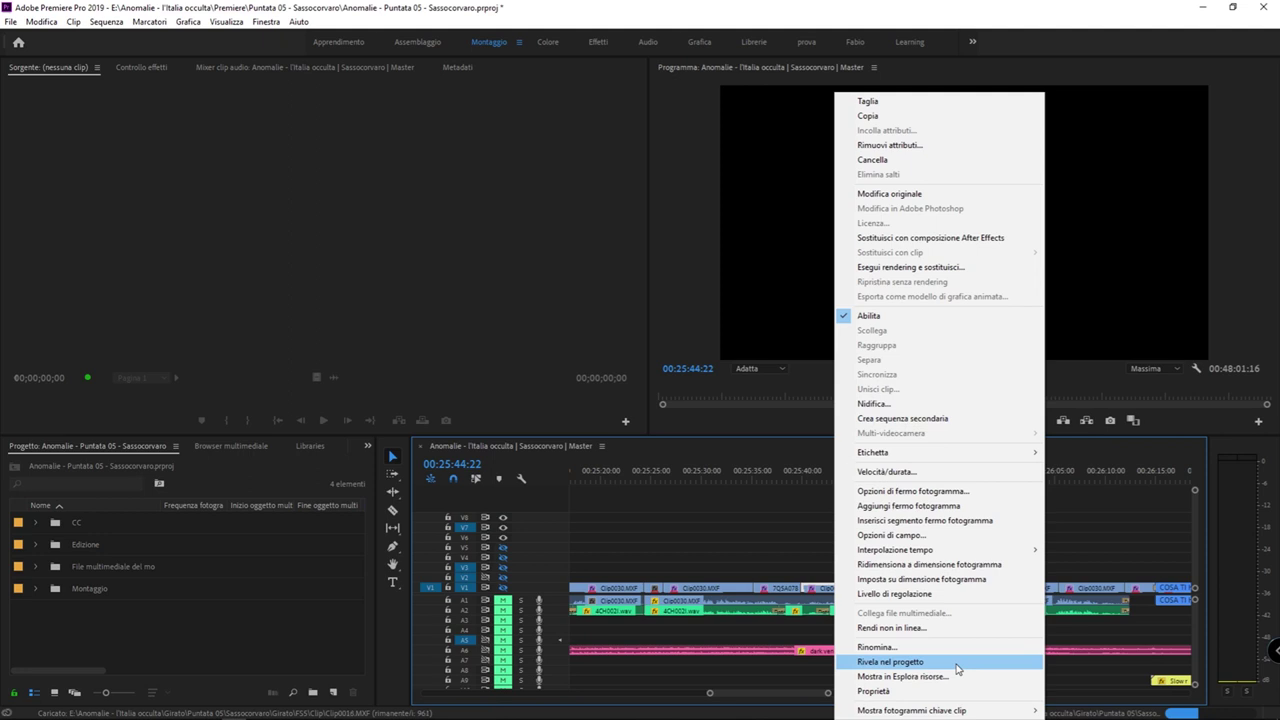
left_click(957, 665)
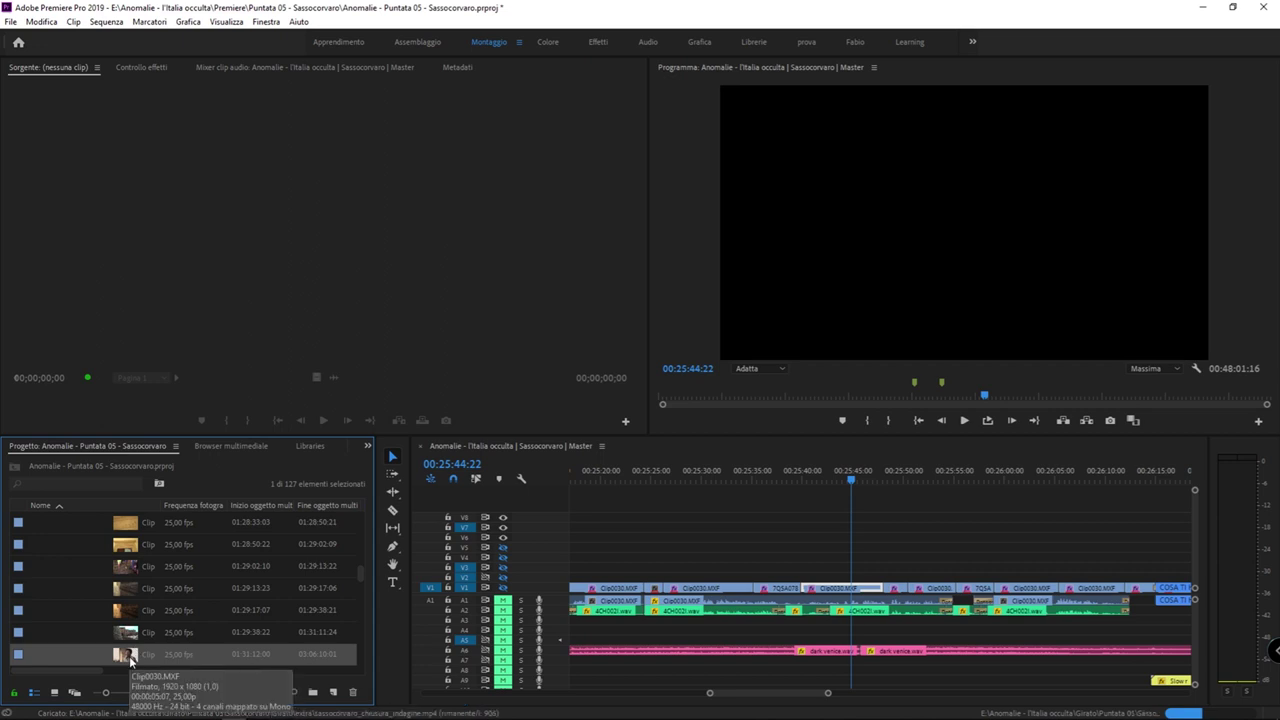
key("grave")
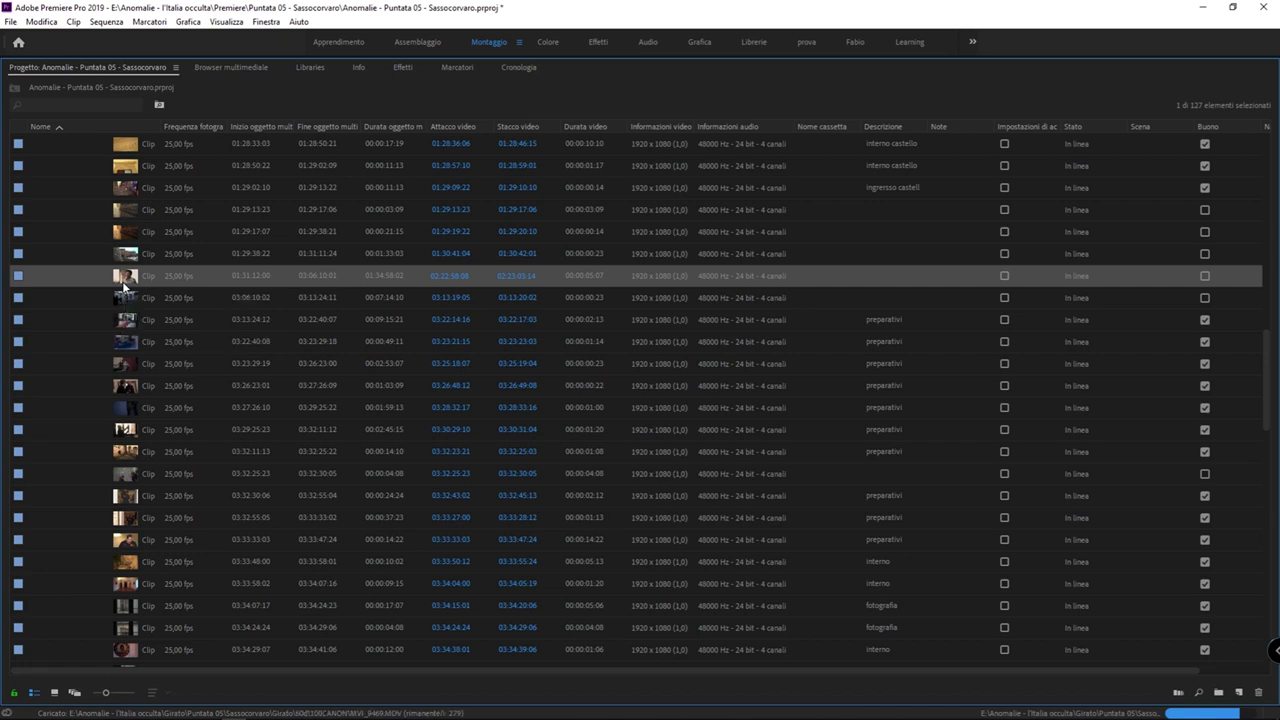
Restore the Project panel and move the playhead back to 00:23:51:01, zoomed in near Clip0030.MXF.
key("grave")
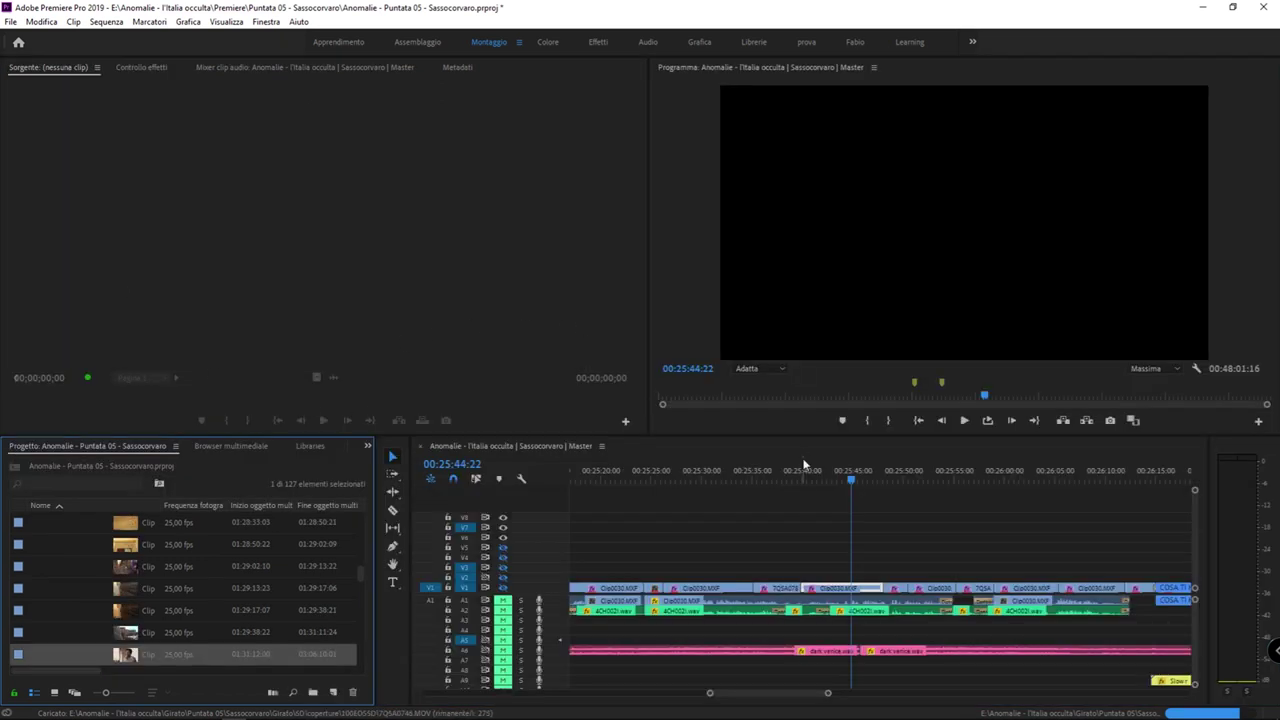
left_click(818, 536)
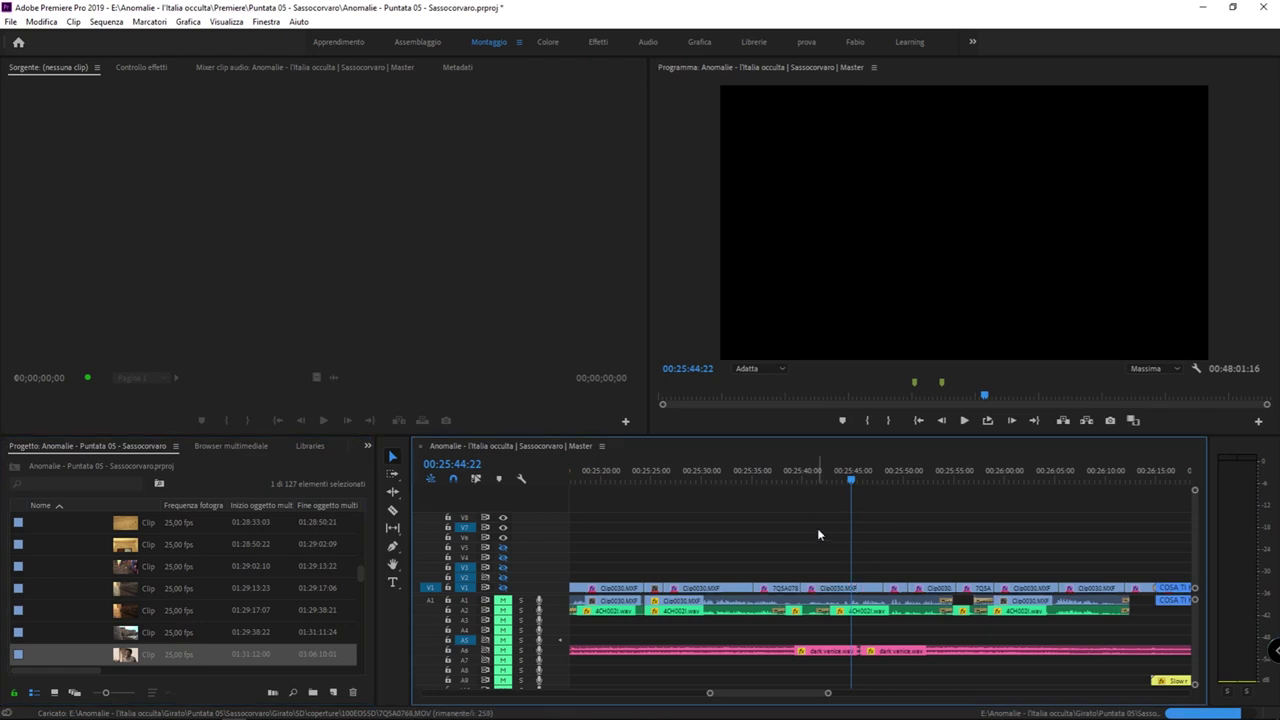
key("grave")
key("minus")
key("minus")
key("minus")
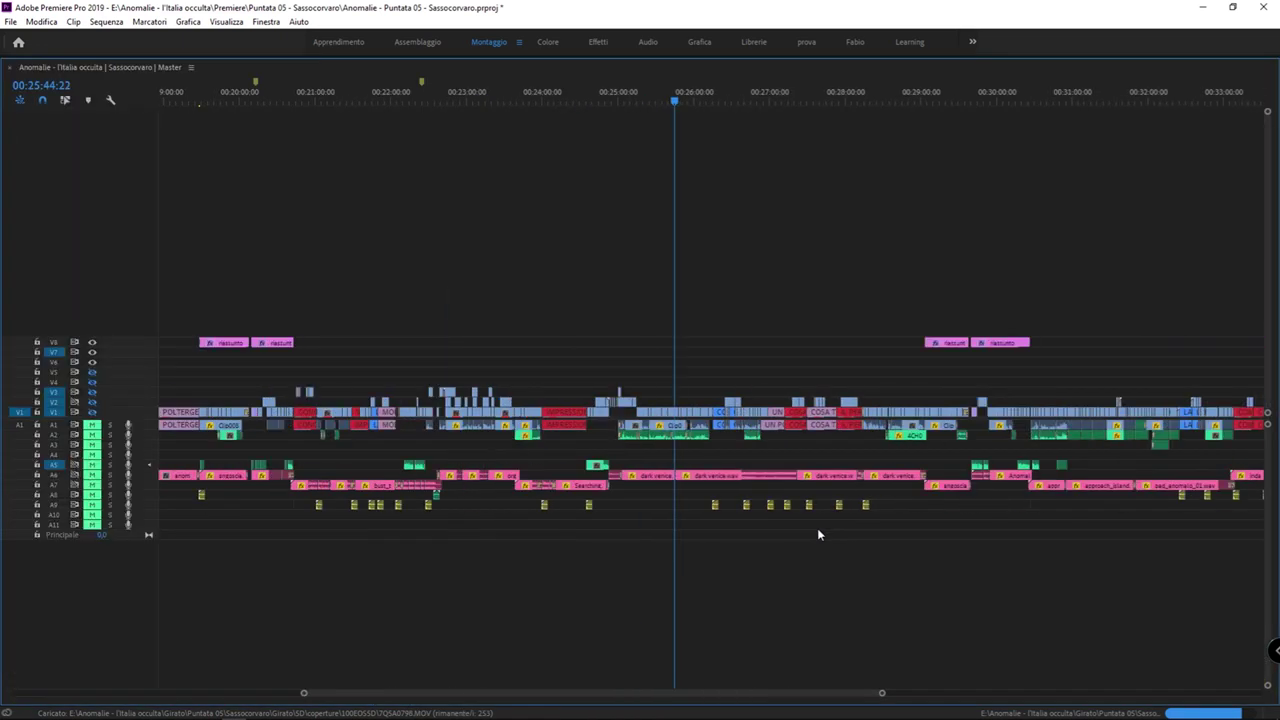
left_click_drag(564, 95, 531, 97)
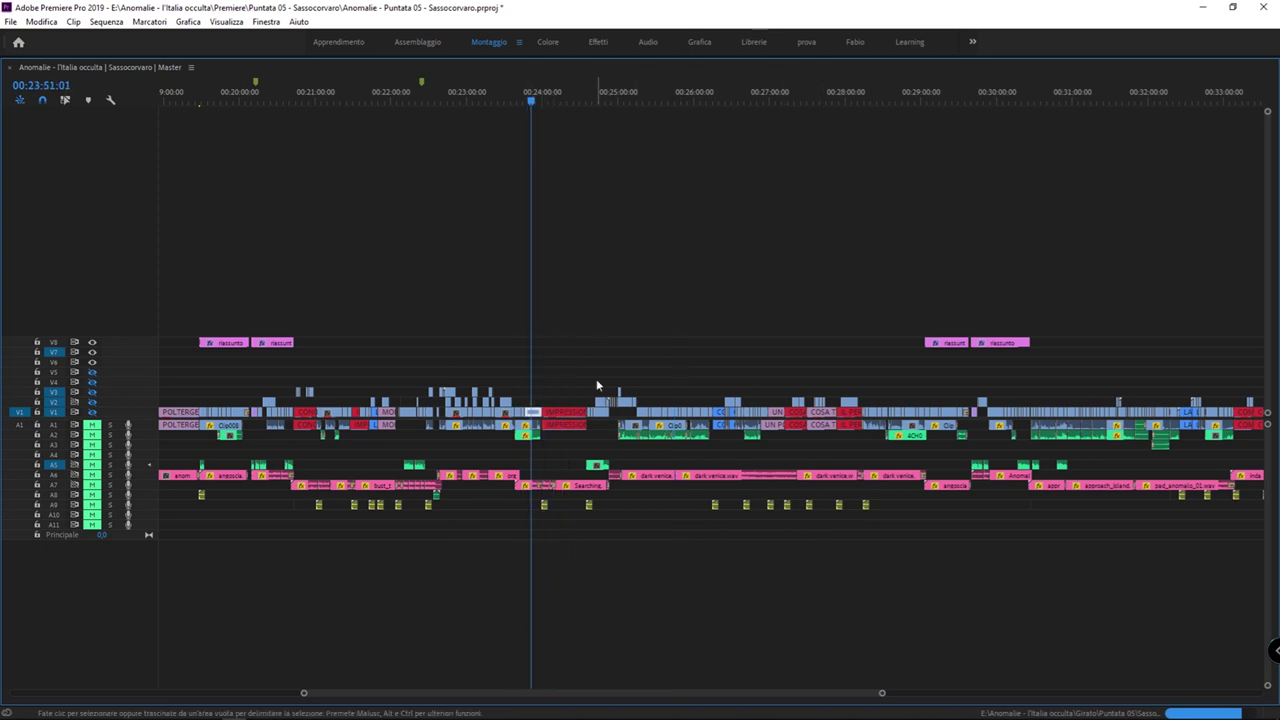
key("equal")
key("equal")
key("equal")
key("equal")
key("equal")
key("equal")
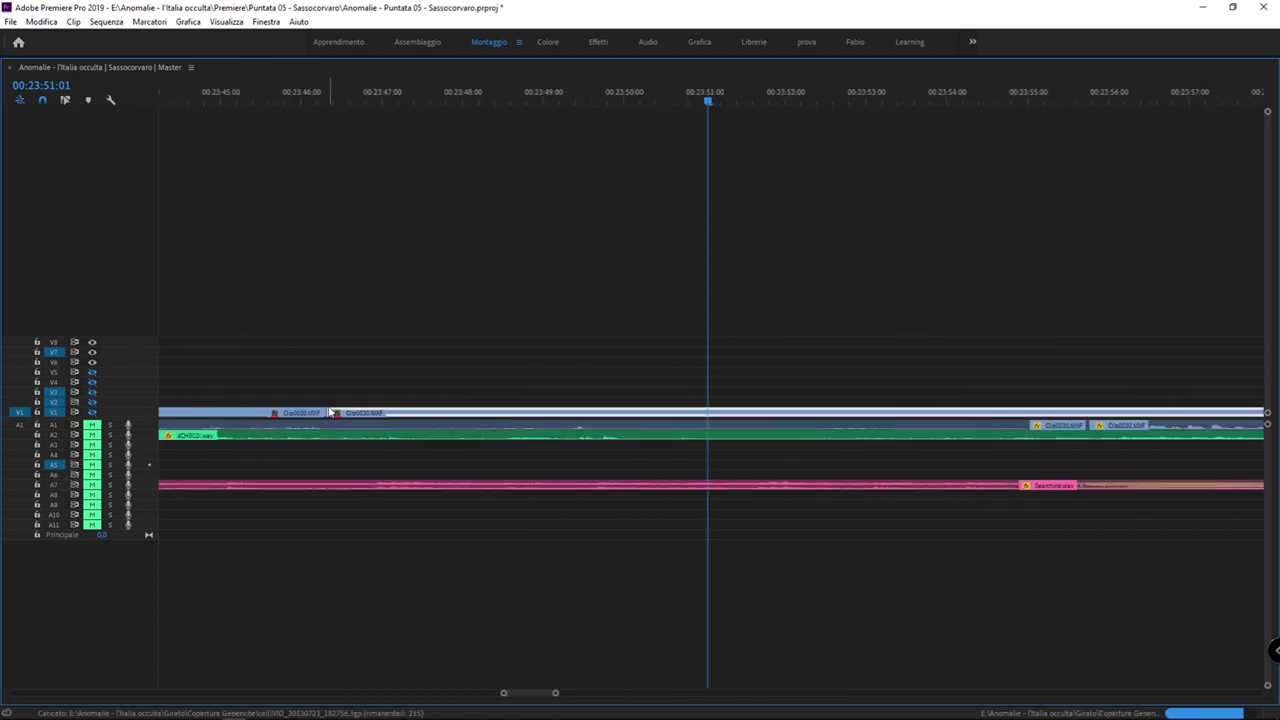
key("grave")
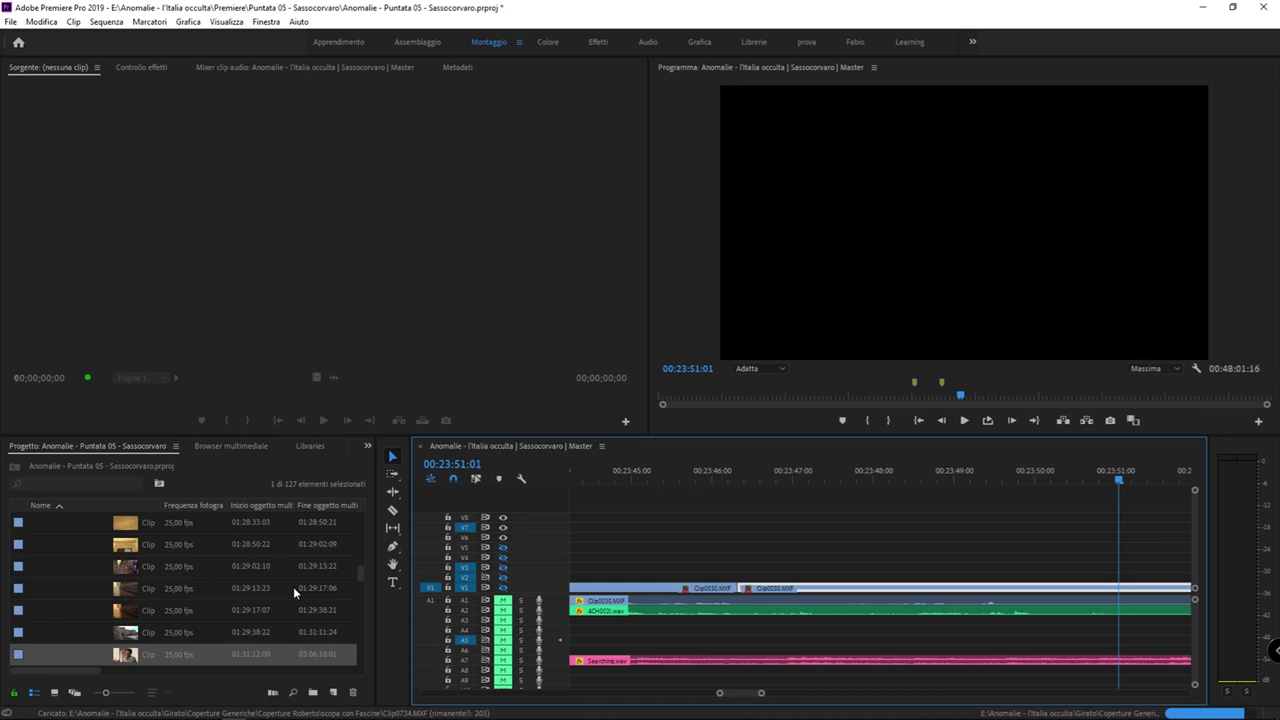
Reveal the pink Searching.wav clip on A7 in the project's audio bin via Rivela nel progetto.
right_click(837, 588)
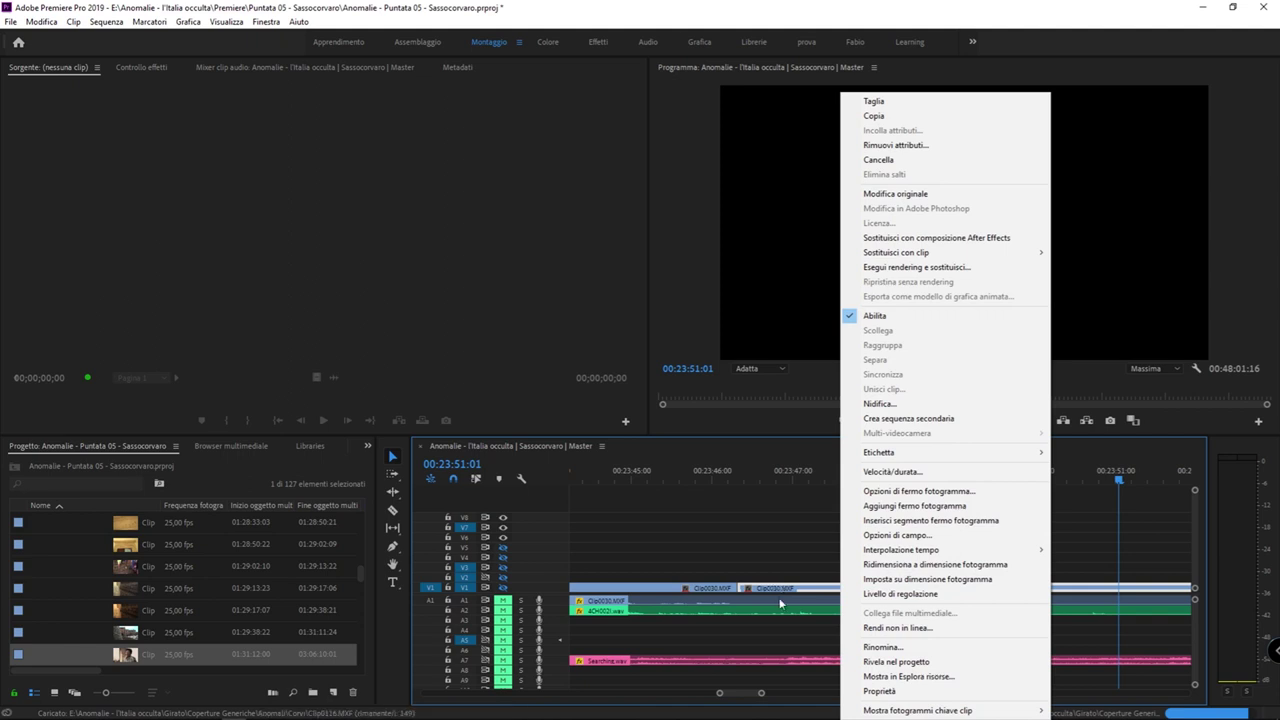
left_click(703, 660)
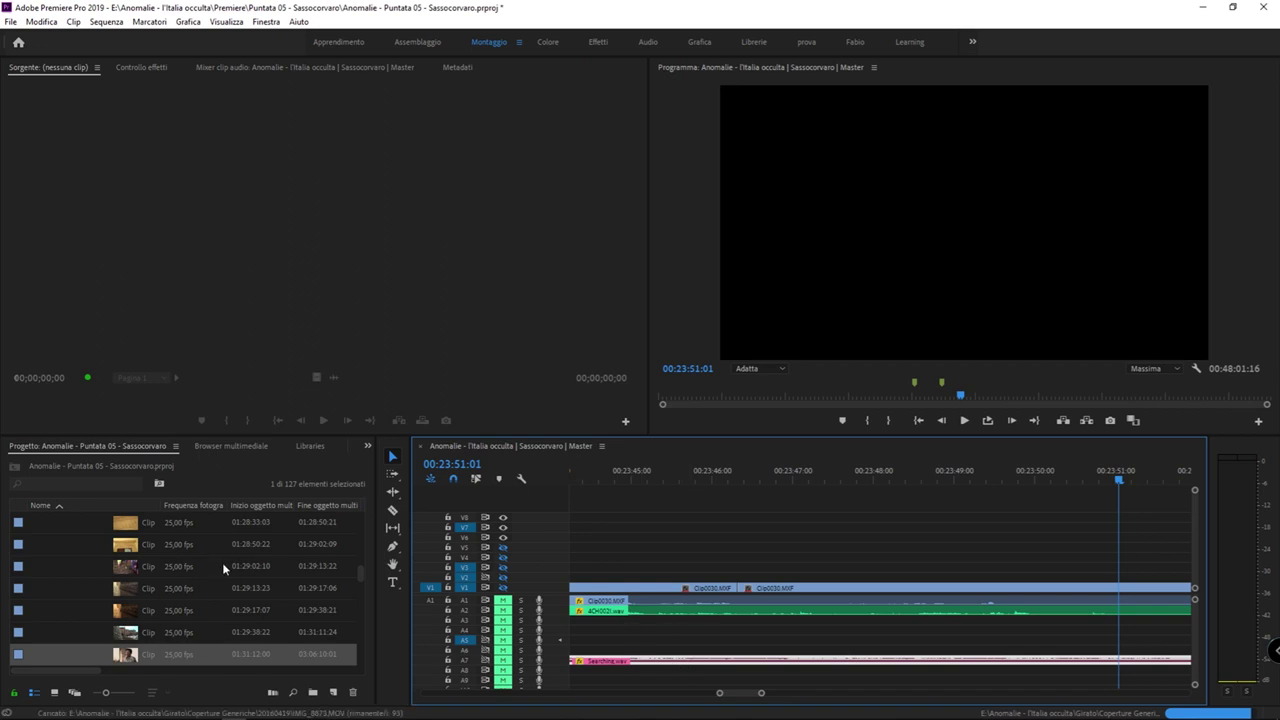
right_click(699, 659)
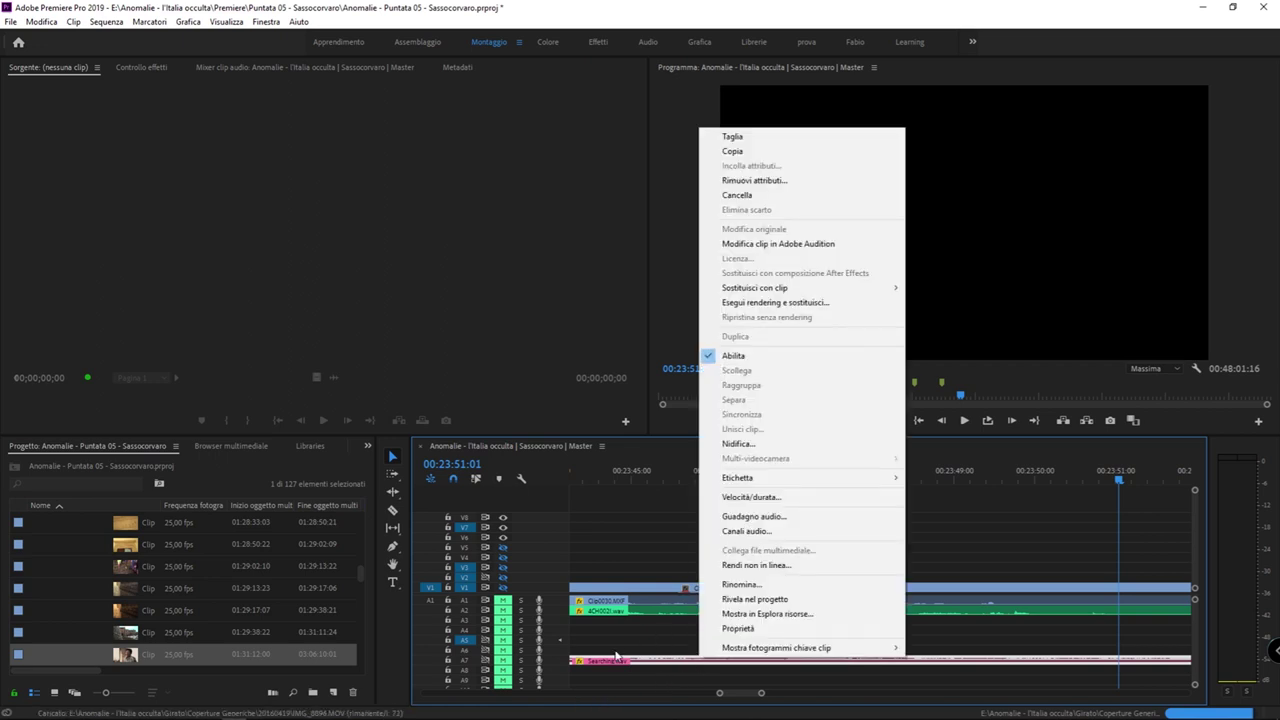
left_click(806, 598)
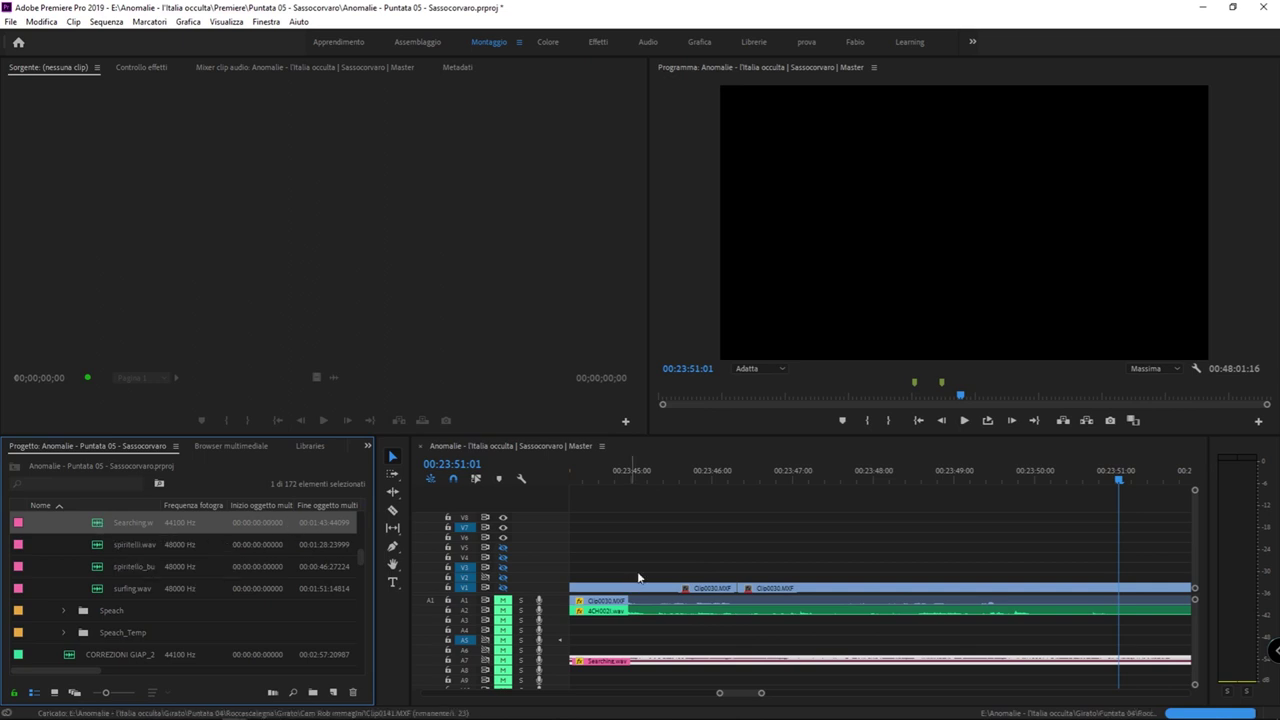
Deselect the audio clip and select the second Clip0030.MXF clip on V1.
left_click(689, 553)
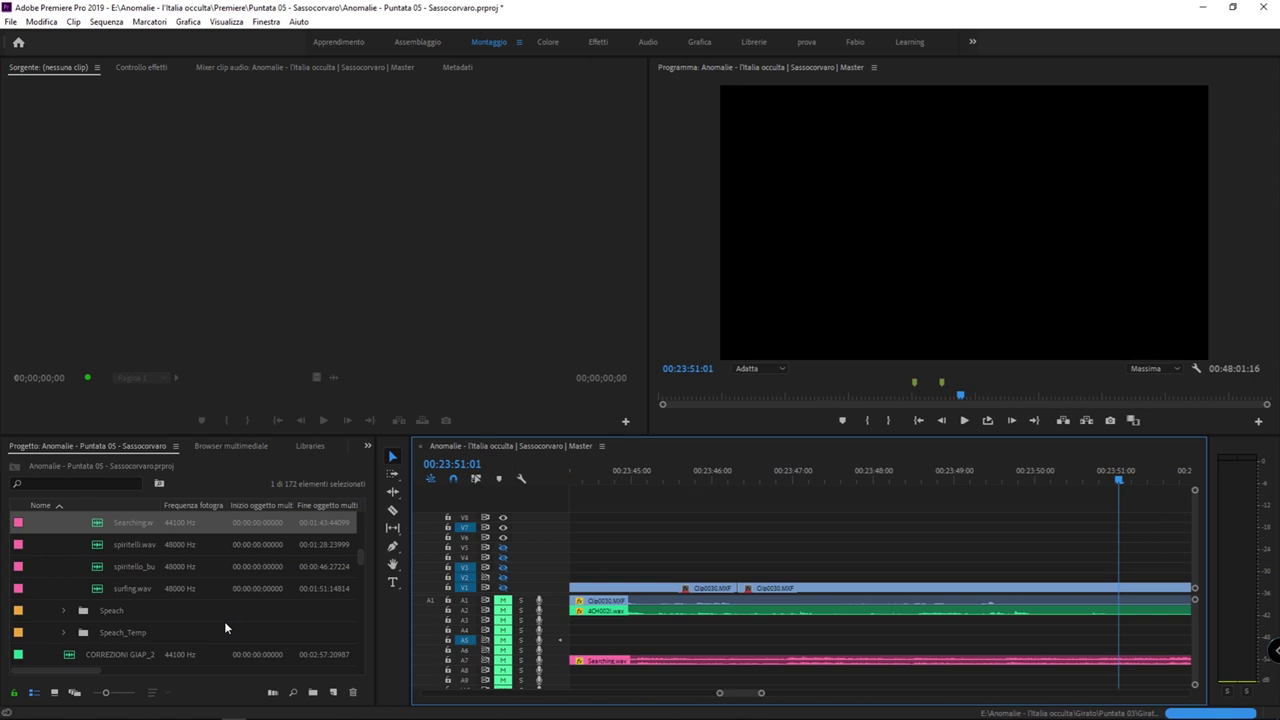
scroll(150, 600, "down", 2)
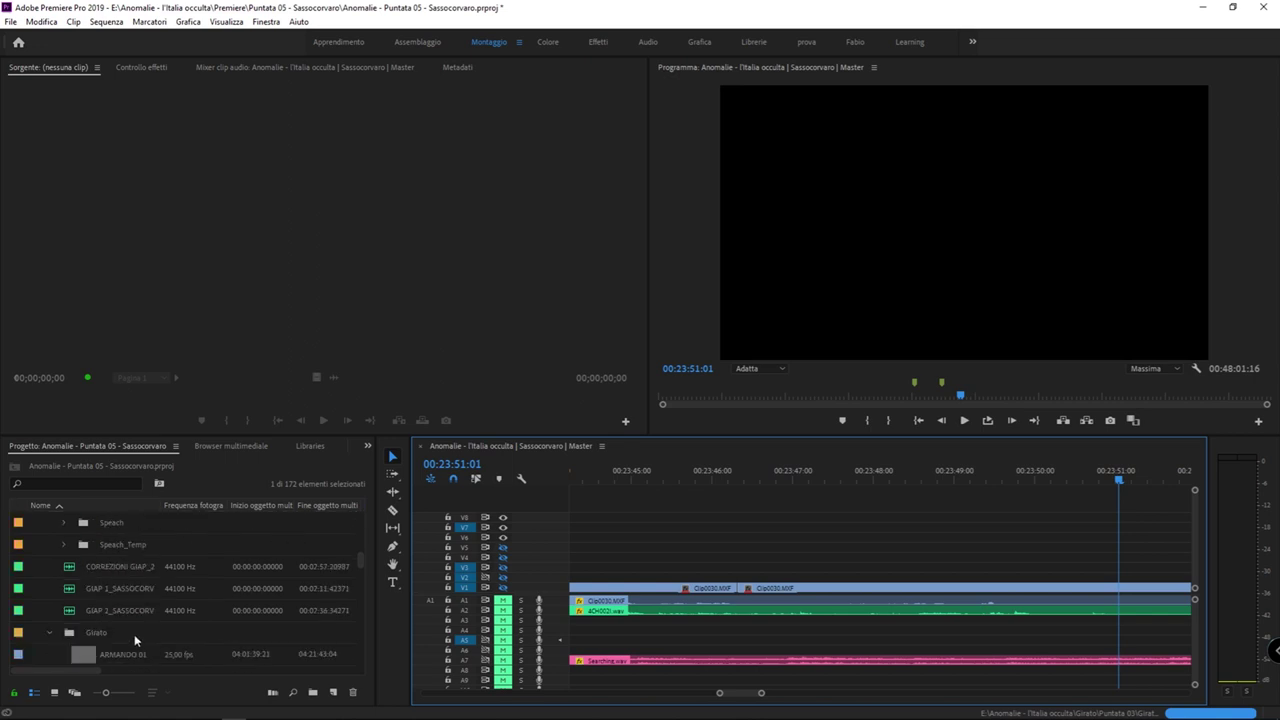
scroll(179, 578, "up", 3)
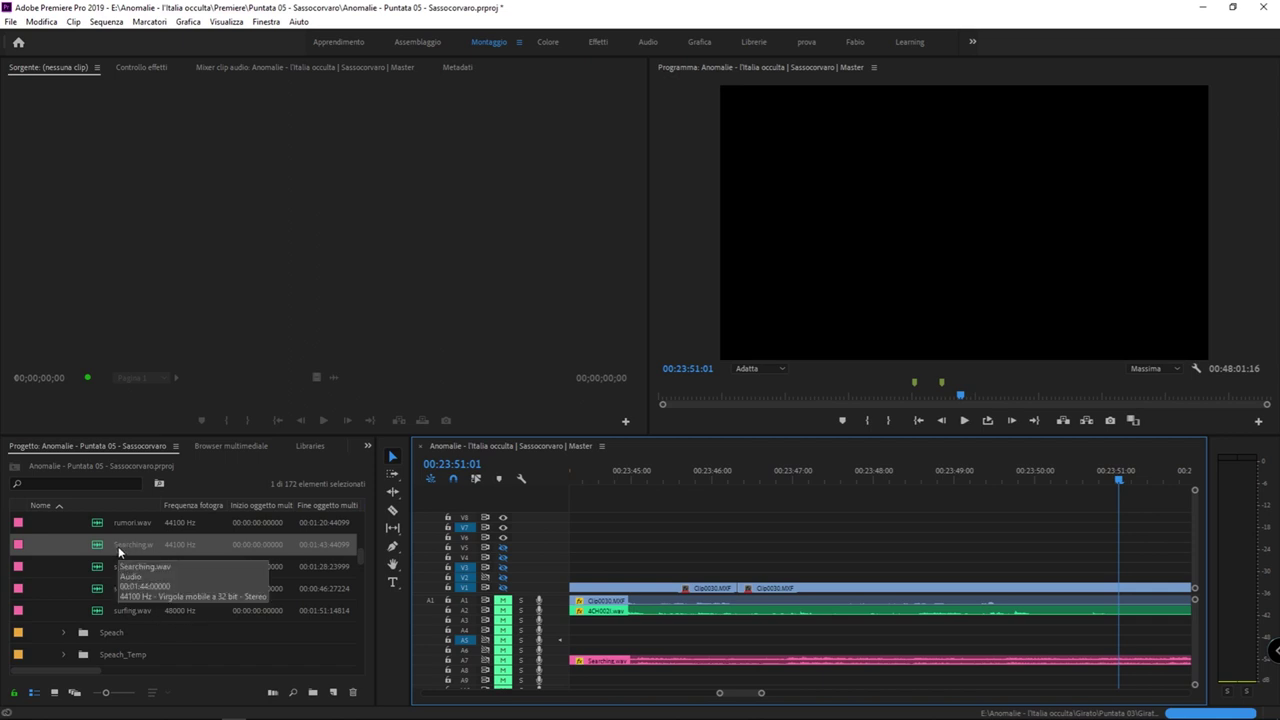
scroll(140, 583, "up", 1)
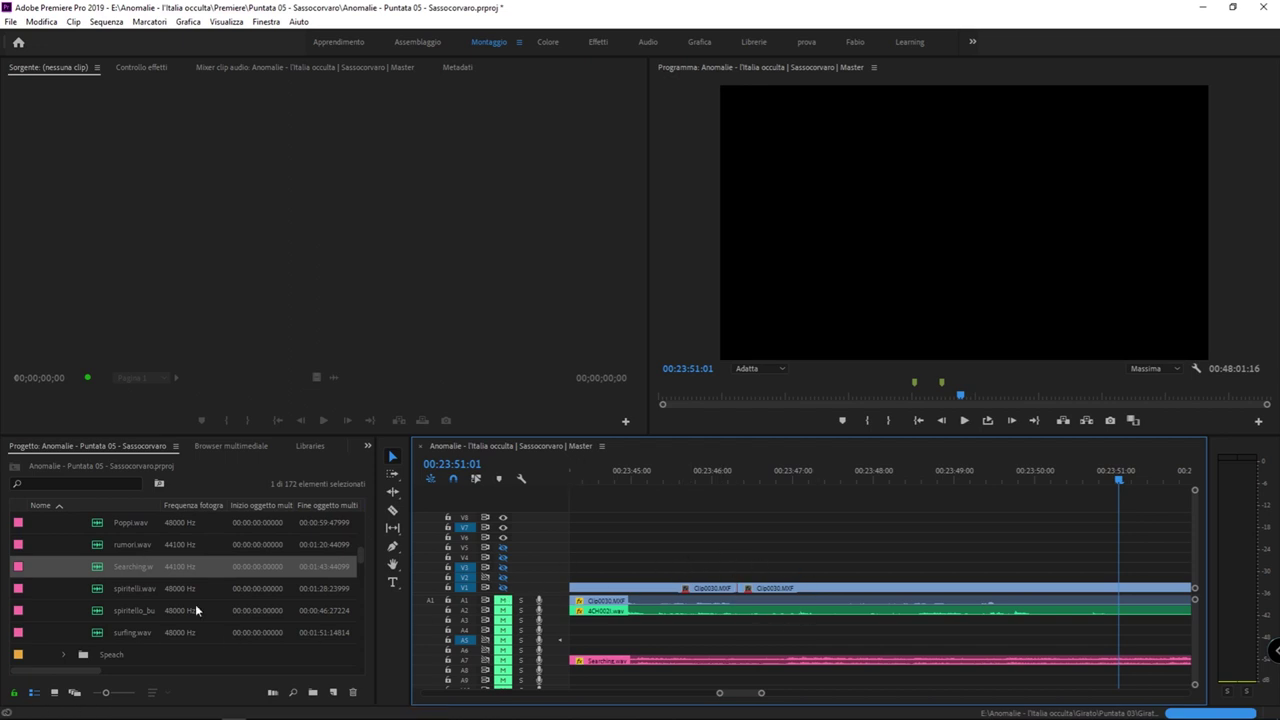
scroll(131, 586, "up", 1)
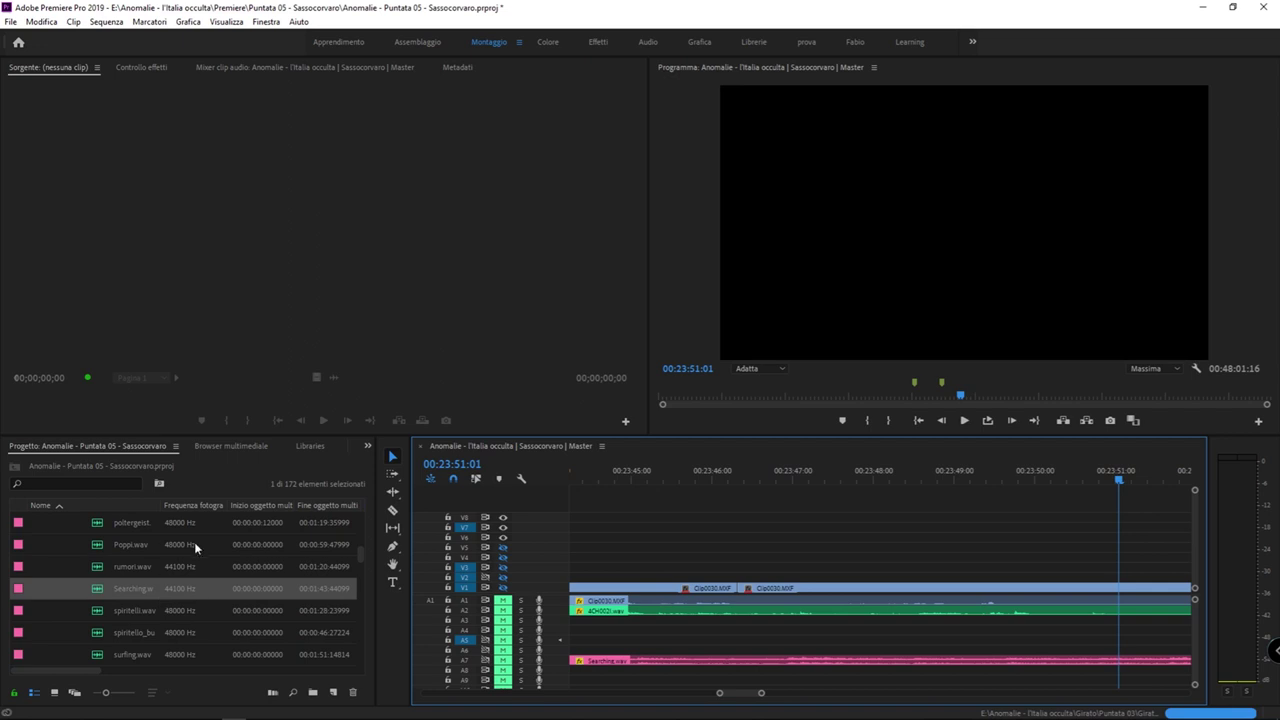
left_click(840, 589)
Open Clip0030.MXF's source folder in File Explorer with Mostra in Esplora risorse.
right_click(840, 591)
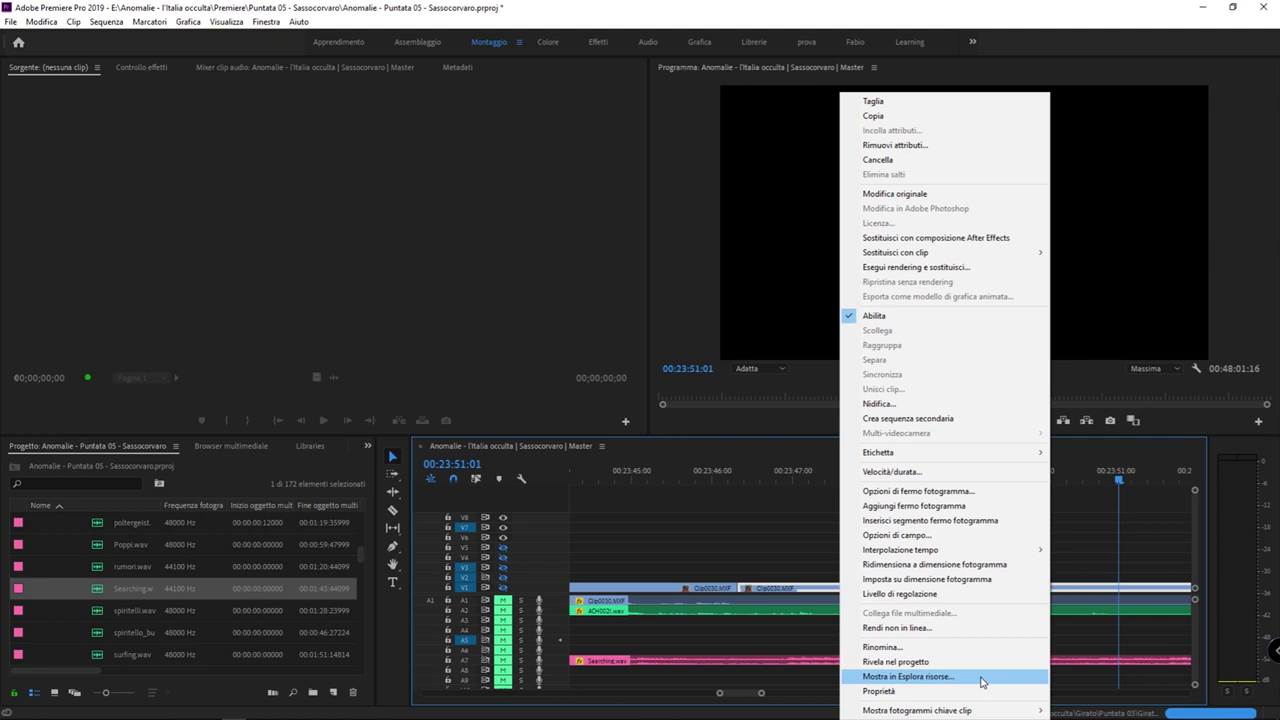
left_click(776, 532)
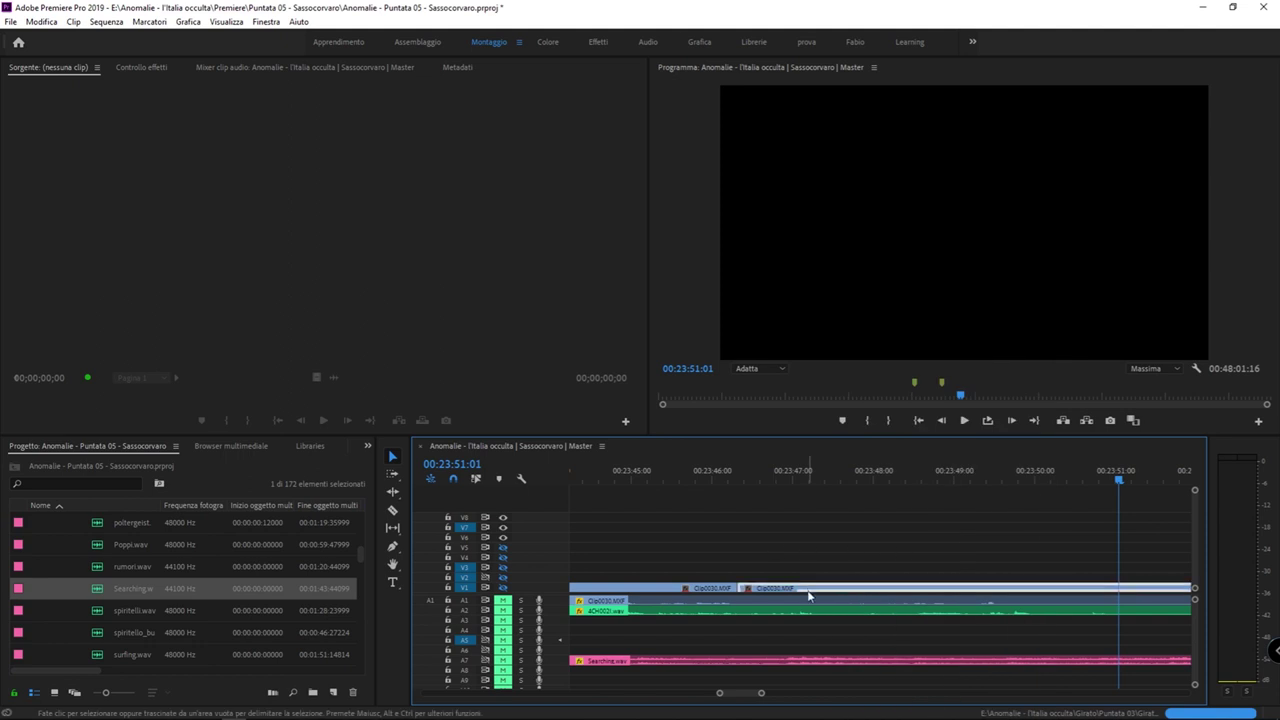
right_click(857, 592)
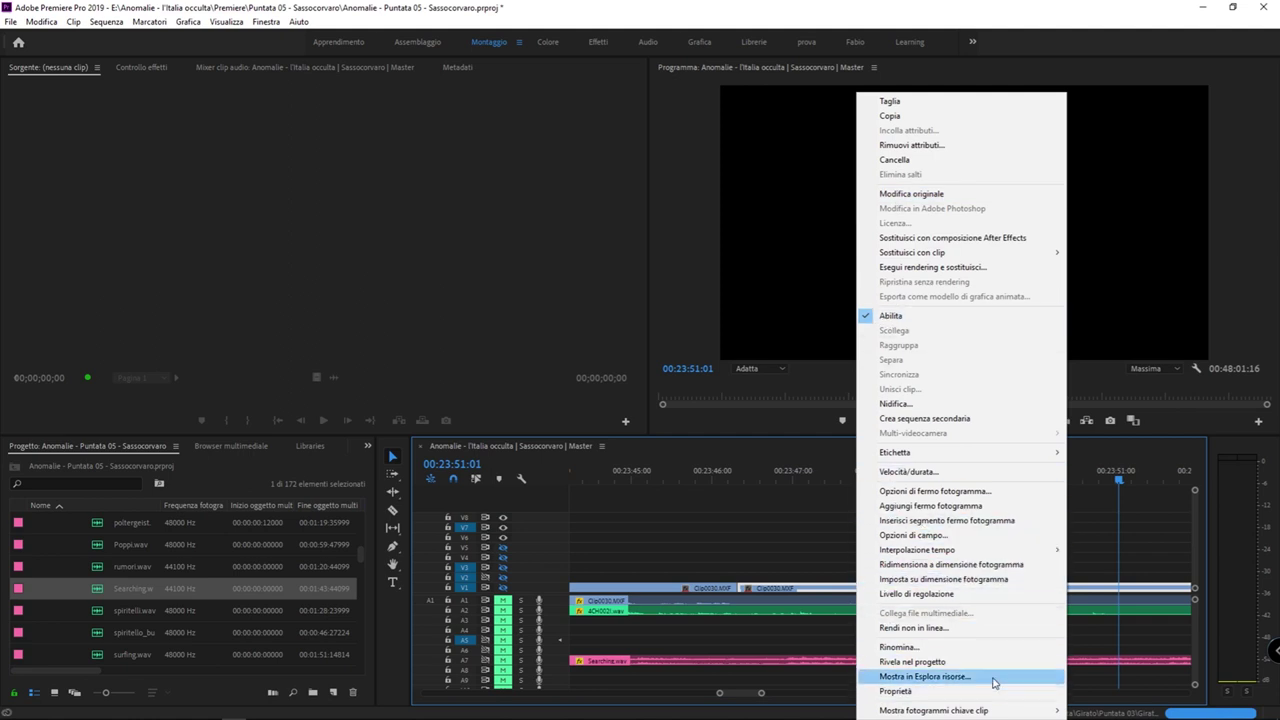
left_click(994, 683)
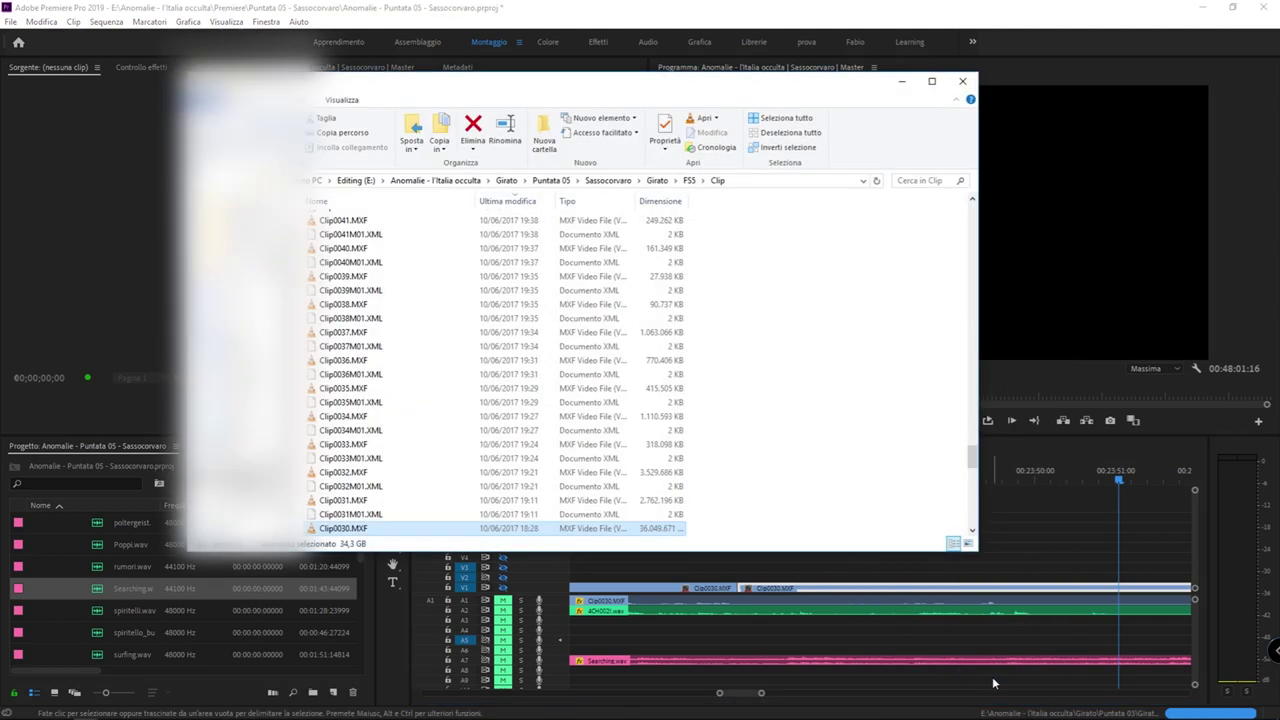
Confirm Clip0030.MXF is a 34.3 GB file in the FS5 Clip folder, then return to Premiere.
scroll(540, 410, "down", 4)
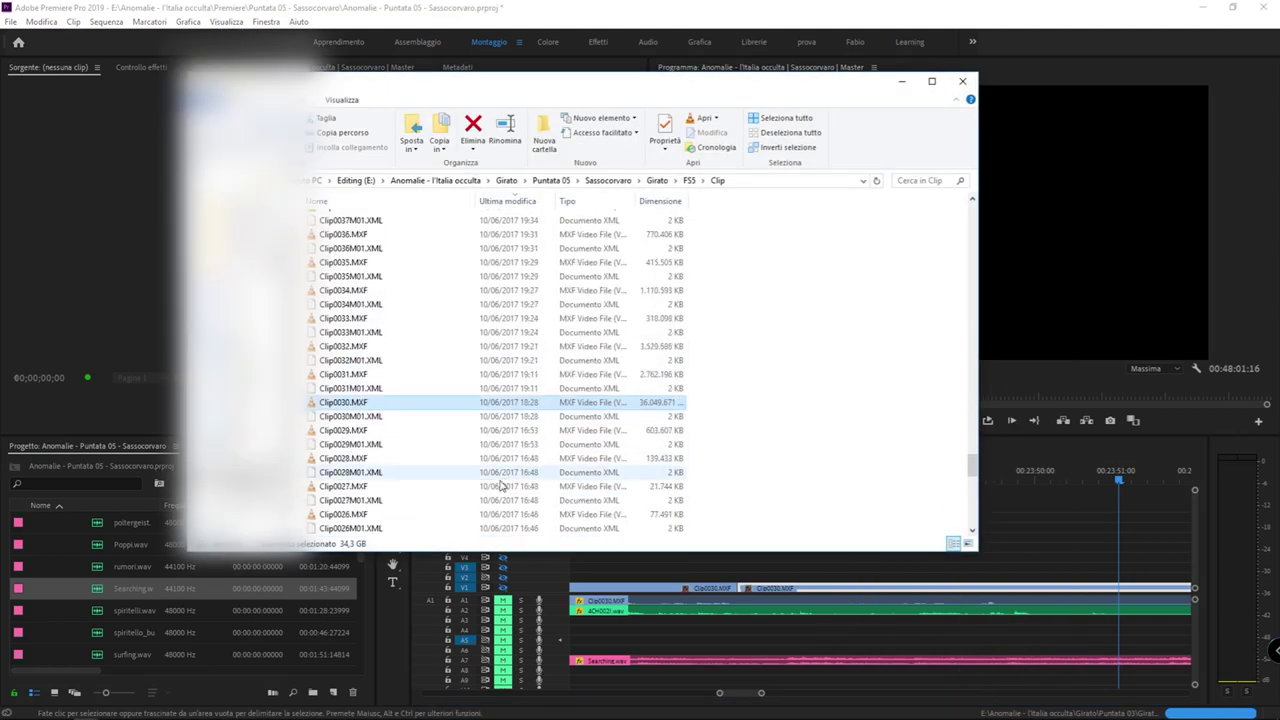
mouse_move(365, 362)
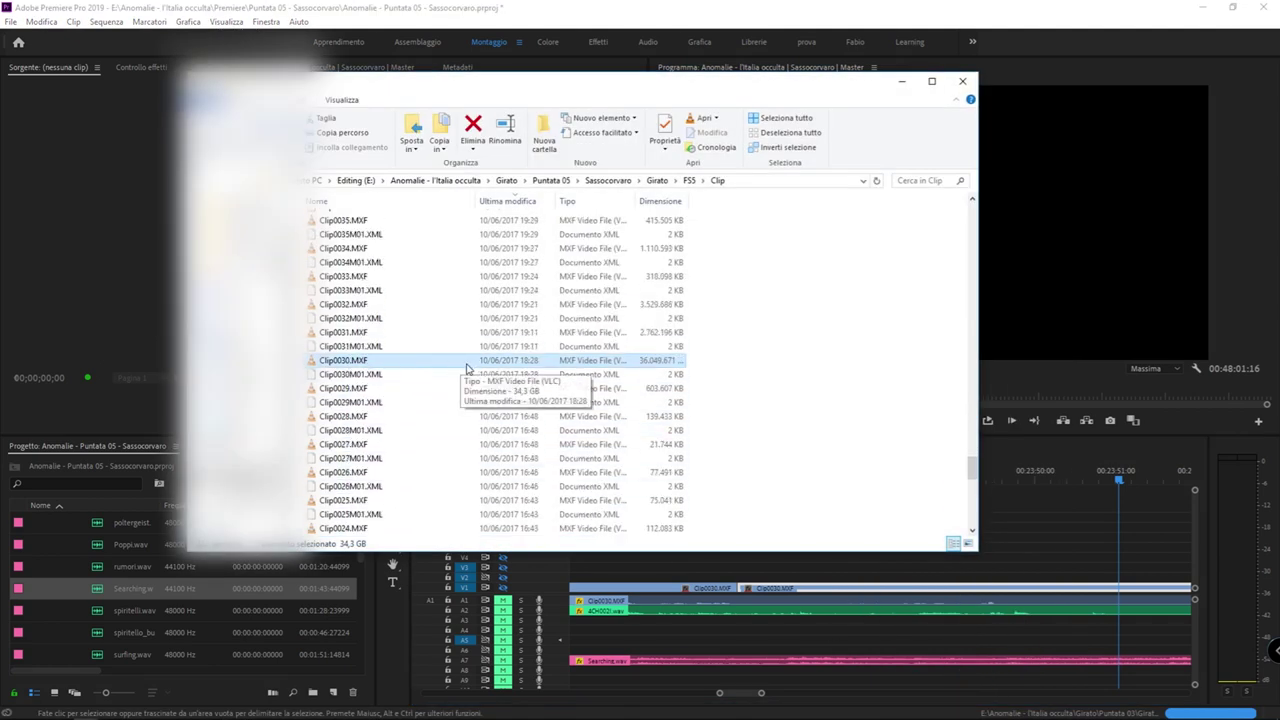
left_click(630, 103)
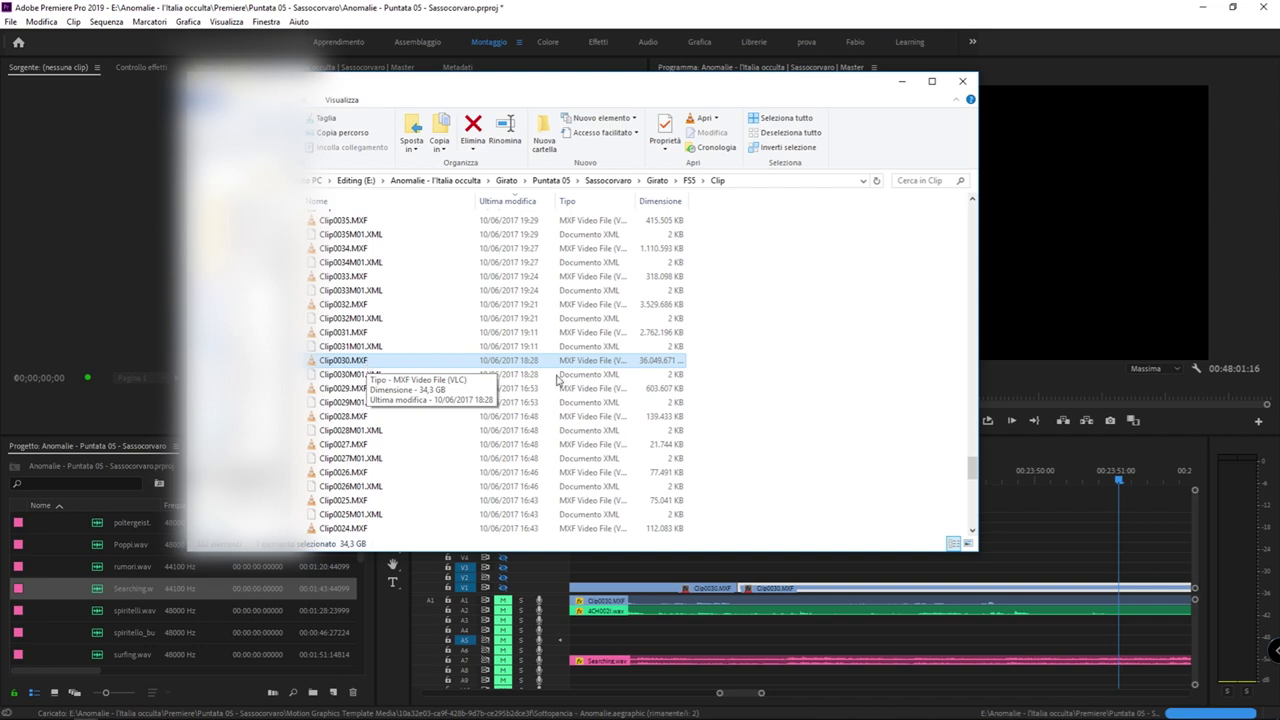
left_click(1078, 245)
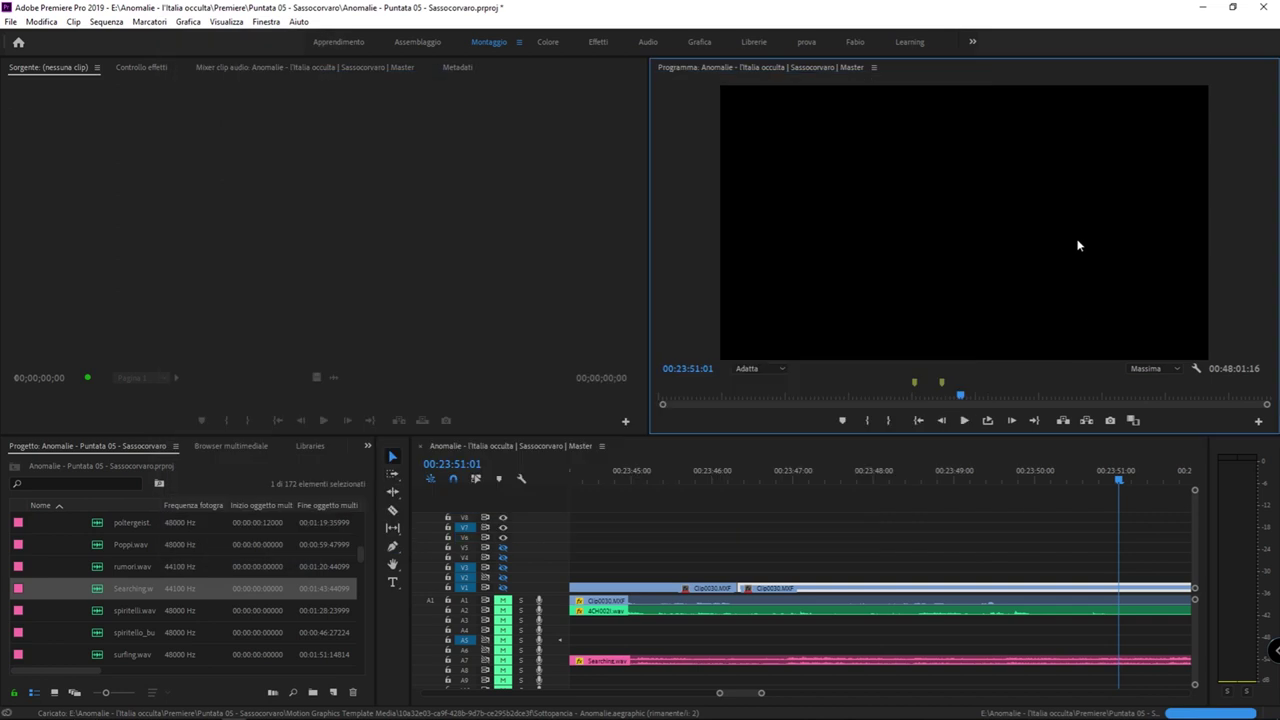